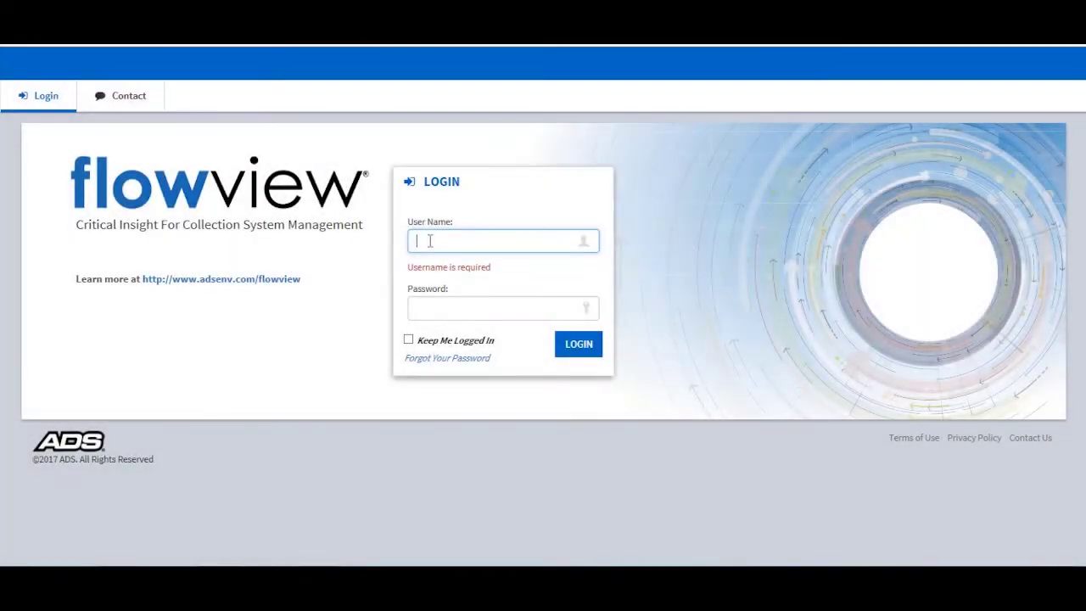
- Log in with the account's user name and password to reach the Huntsville, AL DEMO Dashboard
{"action": "left_click", "coordinate": [431, 307]}
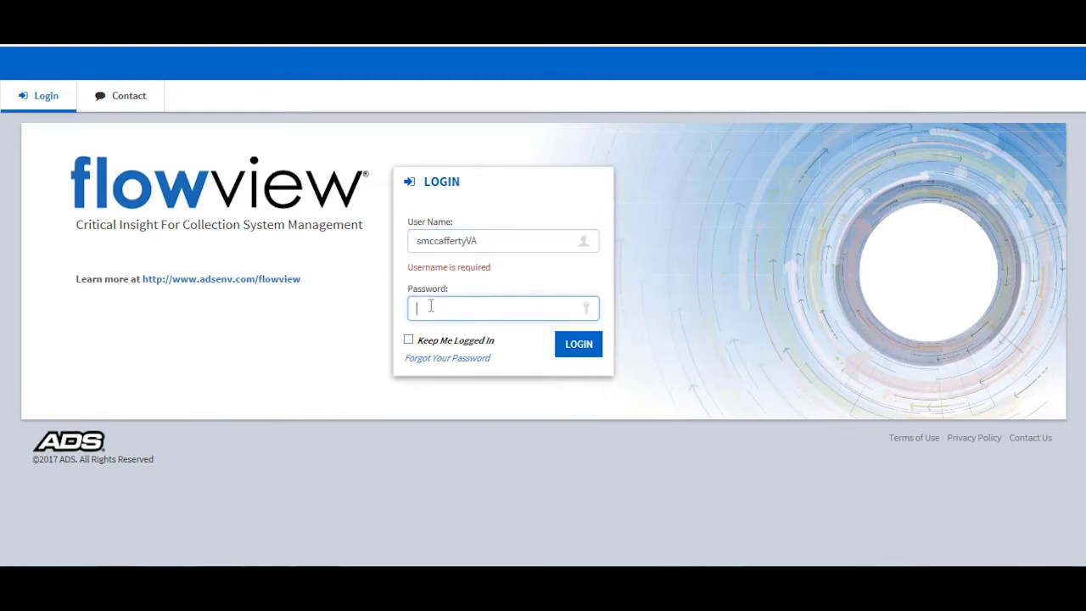
{"action": "type", "text": "••••••••••"}
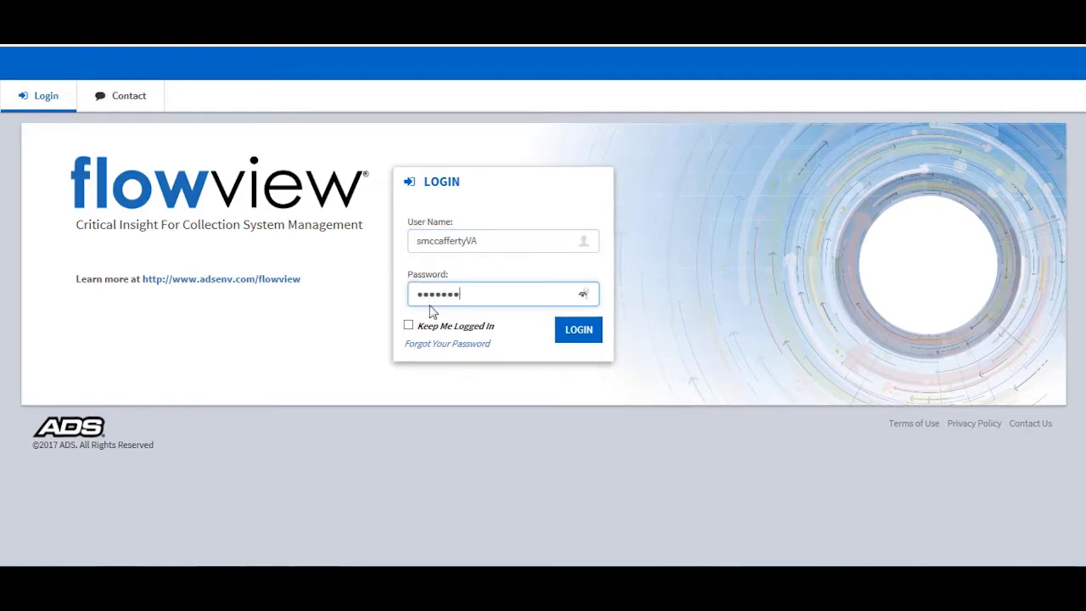
{"action": "type", "text": "•"}
{"action": "left_click", "coordinate": [580, 330]}
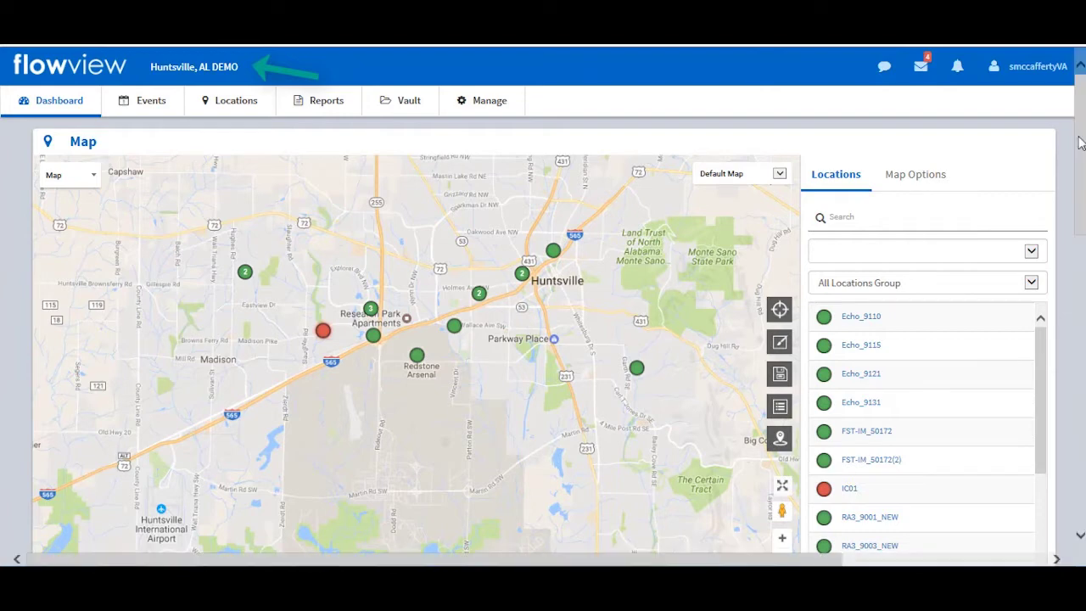
{"action": "left_click_drag", "start_coordinate": [1080, 140], "coordinate": [1082, 402]}
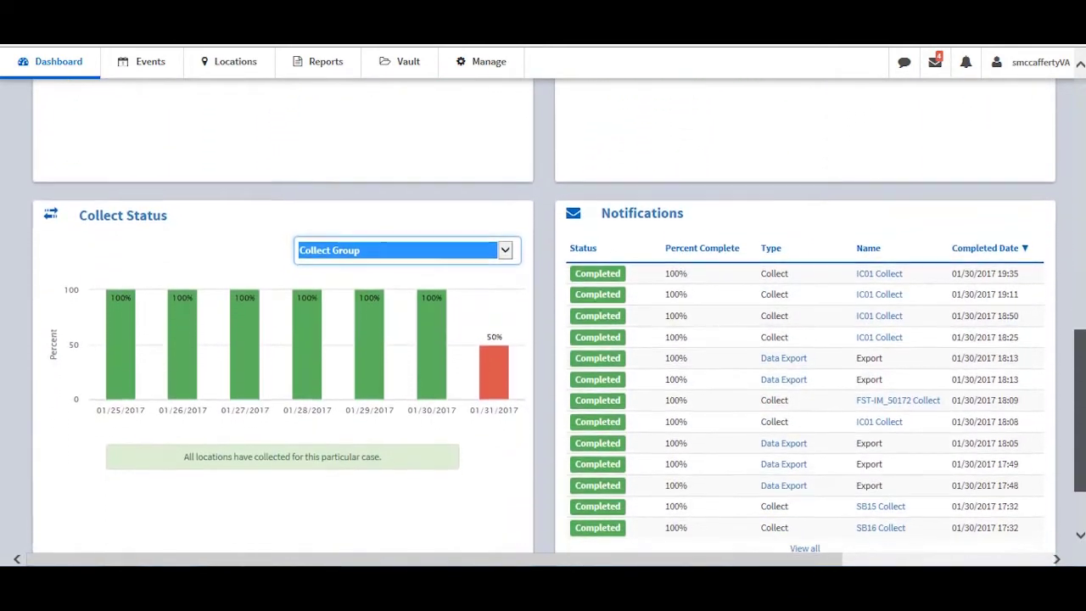
{"action": "left_click_drag", "start_coordinate": [1082, 403], "coordinate": [1082, 149]}
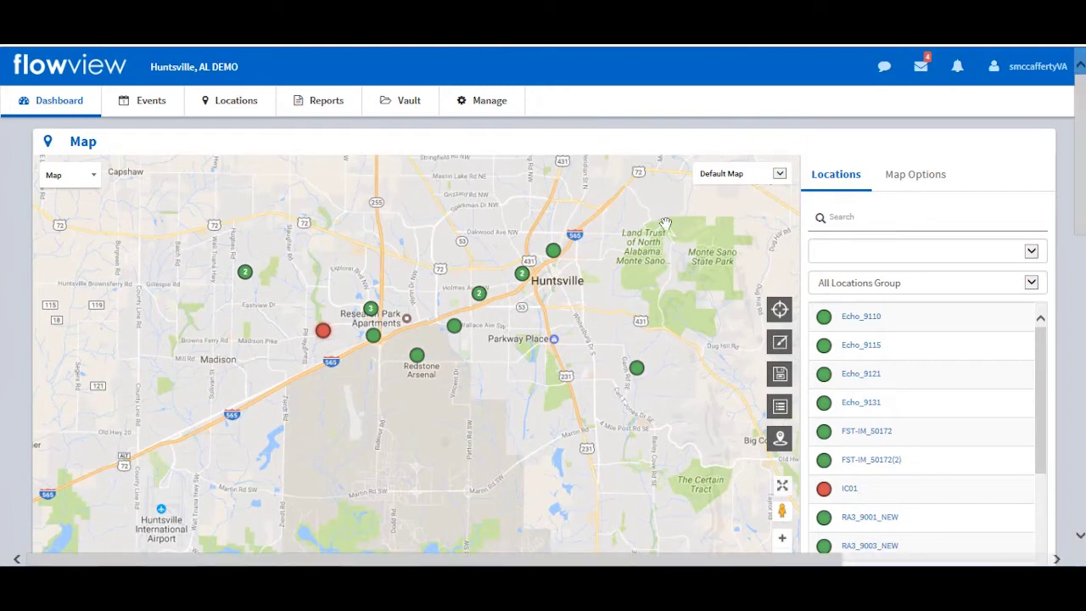
{"action": "left_click", "coordinate": [781, 410]}
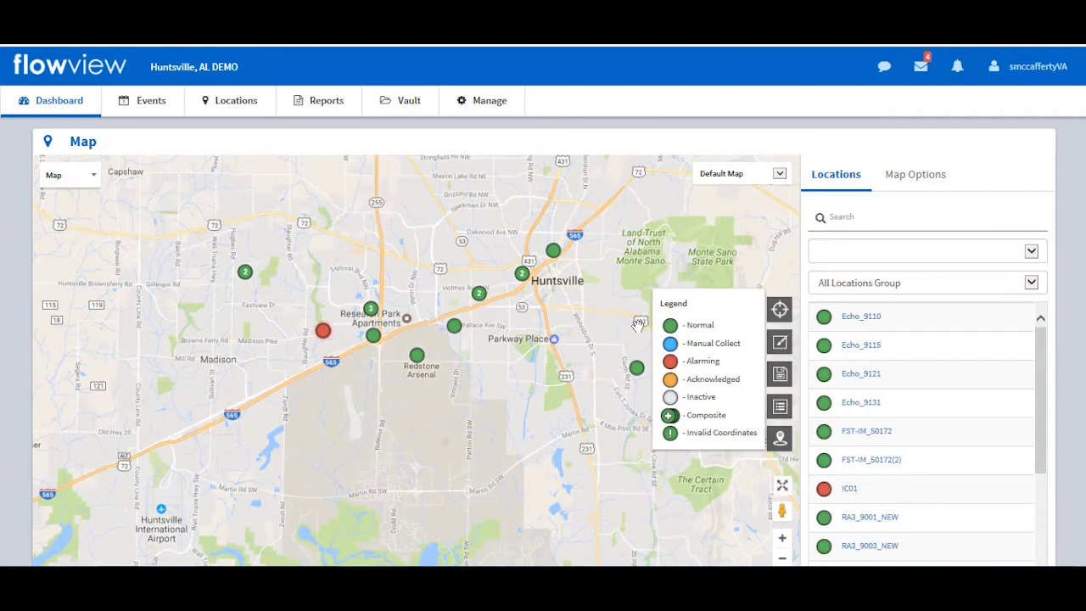
{"action": "left_click", "coordinate": [780, 410]}
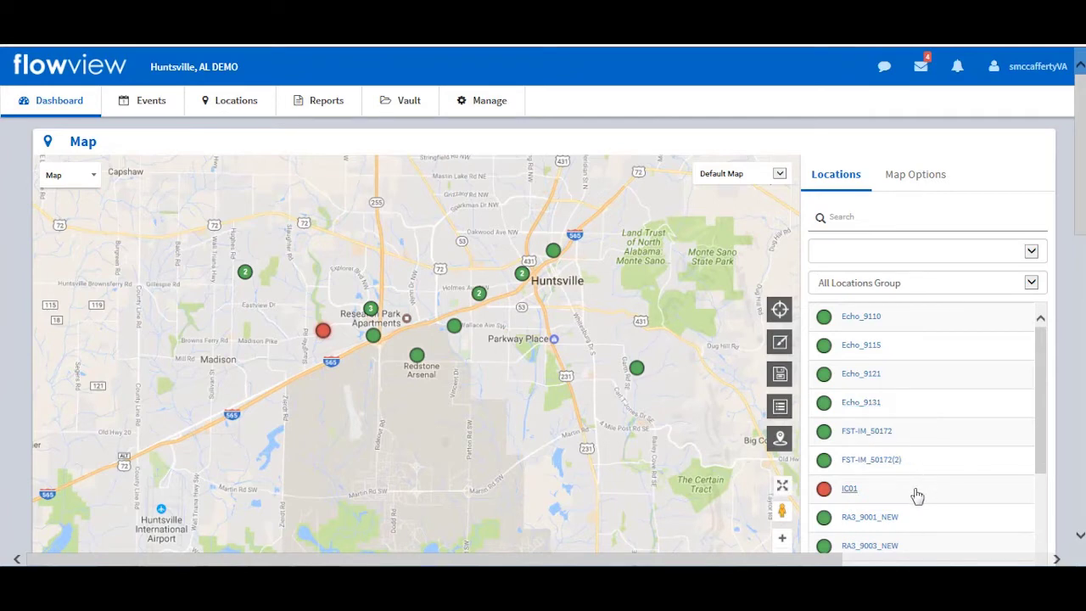
- Collect data for IC01 and review its readings: 6.8 in, 2.7 ft/s, 1.604 MGD, 0 in rain
{"action": "left_click", "coordinate": [850, 489]}
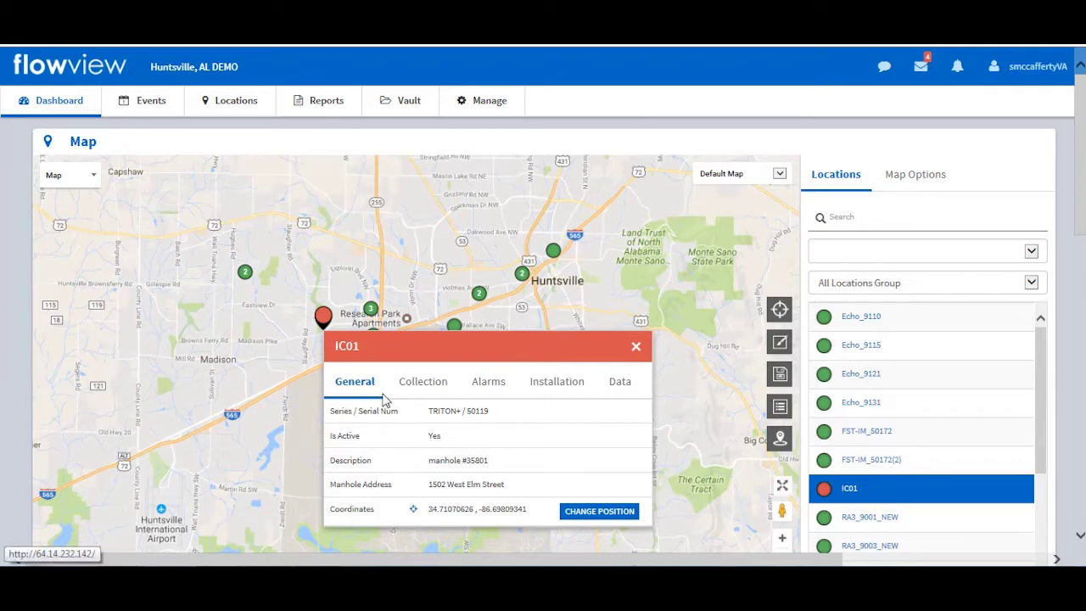
{"action": "left_click", "coordinate": [429, 383]}
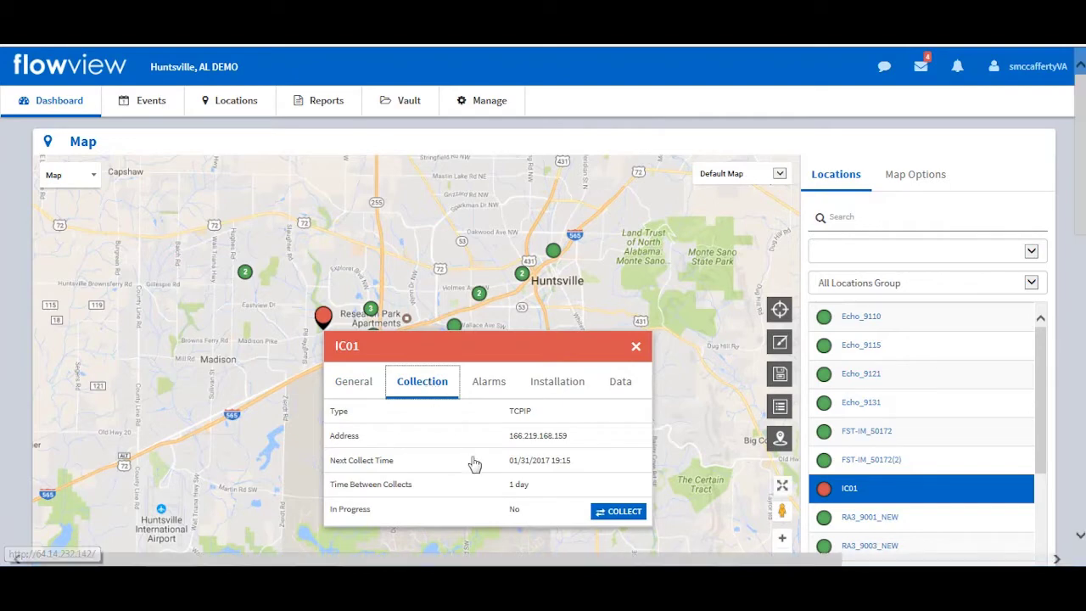
{"action": "left_click", "coordinate": [614, 514]}
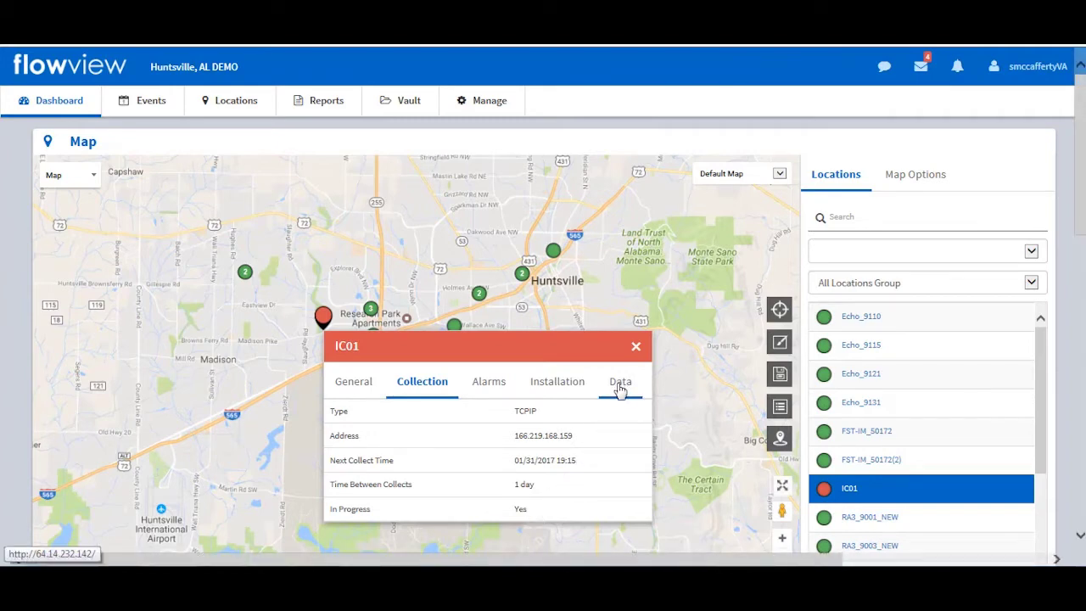
{"action": "left_click", "coordinate": [621, 395]}
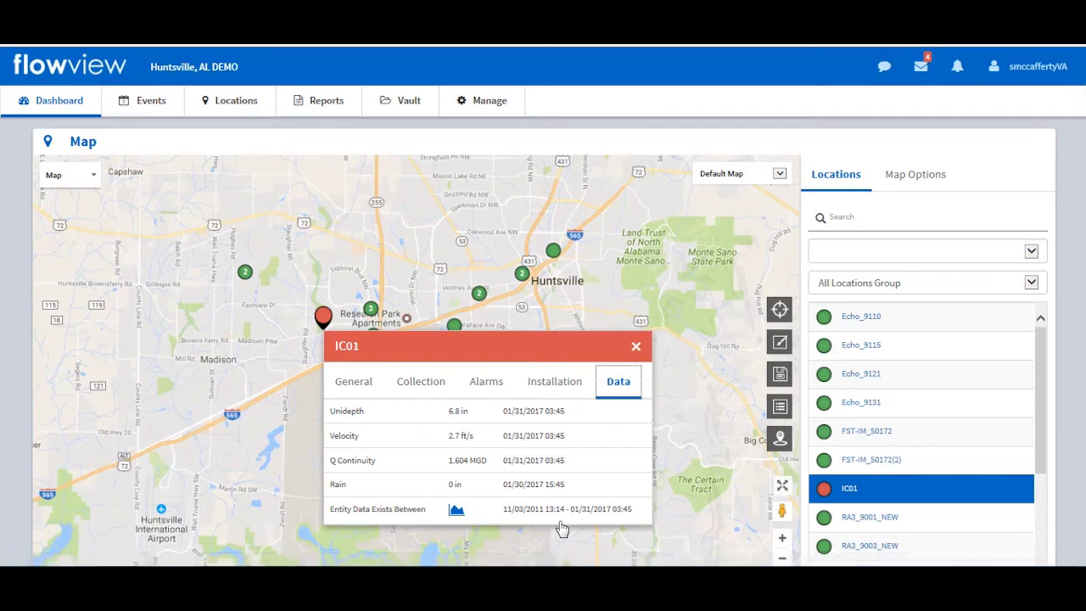
{"action": "left_click", "coordinate": [456, 511]}
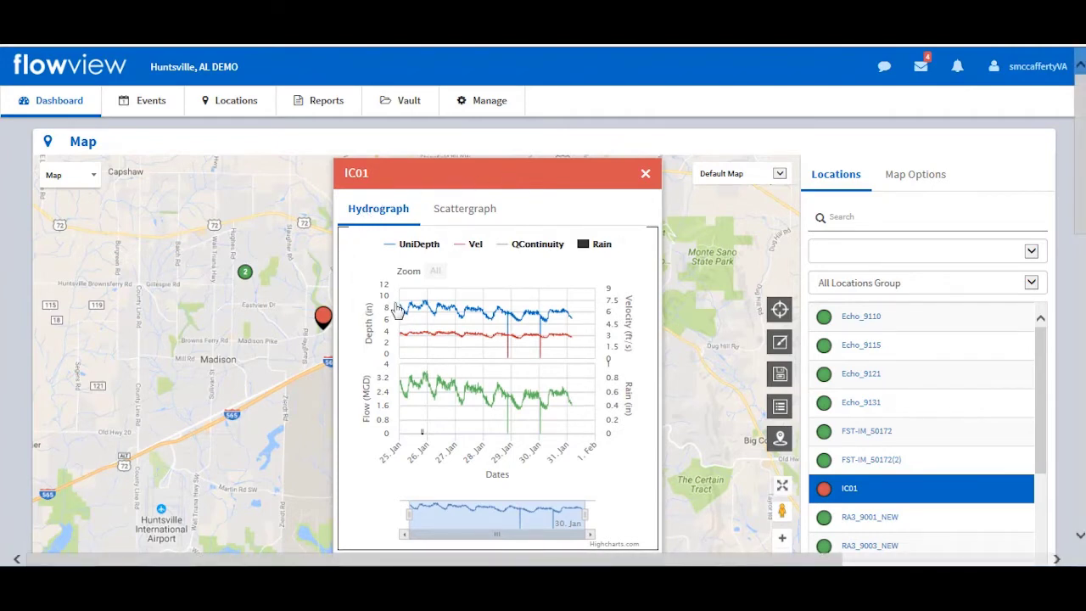
- Narrow IC01's hydrograph to 26–28 Jan and view its depth-versus-velocity scattergraph, then close it
{"action": "mouse_move", "coordinate": [405, 312]}
{"action": "left_click_drag", "start_coordinate": [414, 518], "coordinate": [447, 516]}
{"action": "left_click_drag", "start_coordinate": [583, 508], "coordinate": [423, 517]}
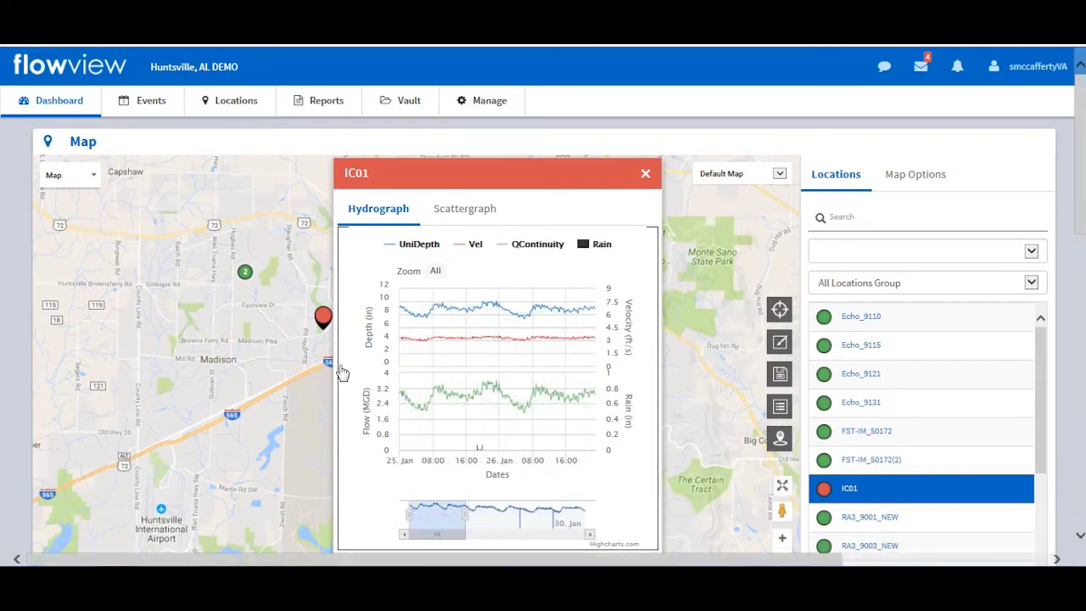
{"action": "left_click", "coordinate": [461, 219]}
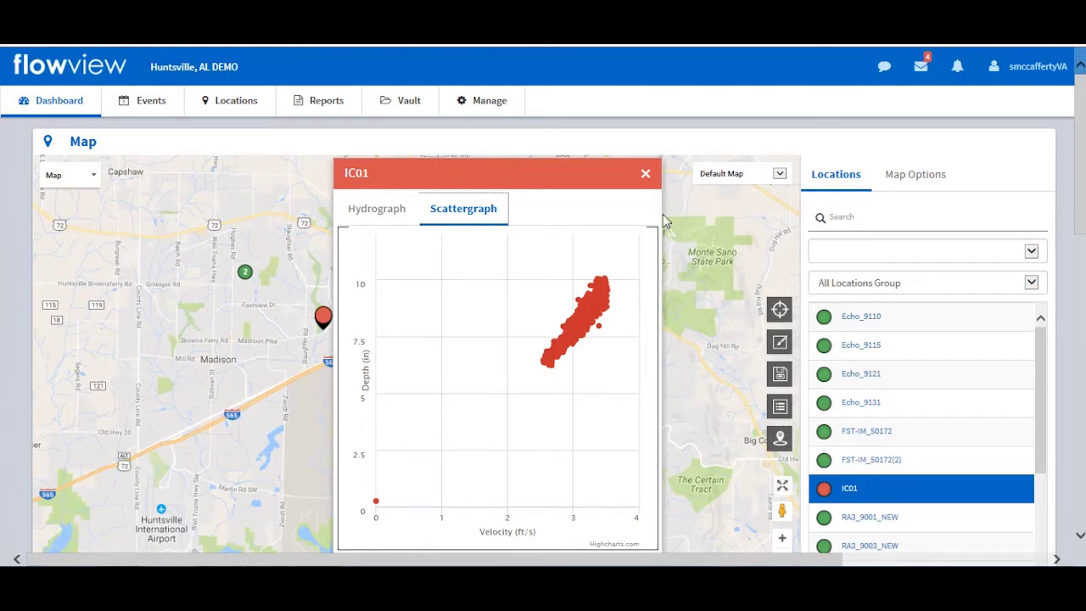
{"action": "left_click", "coordinate": [646, 178]}
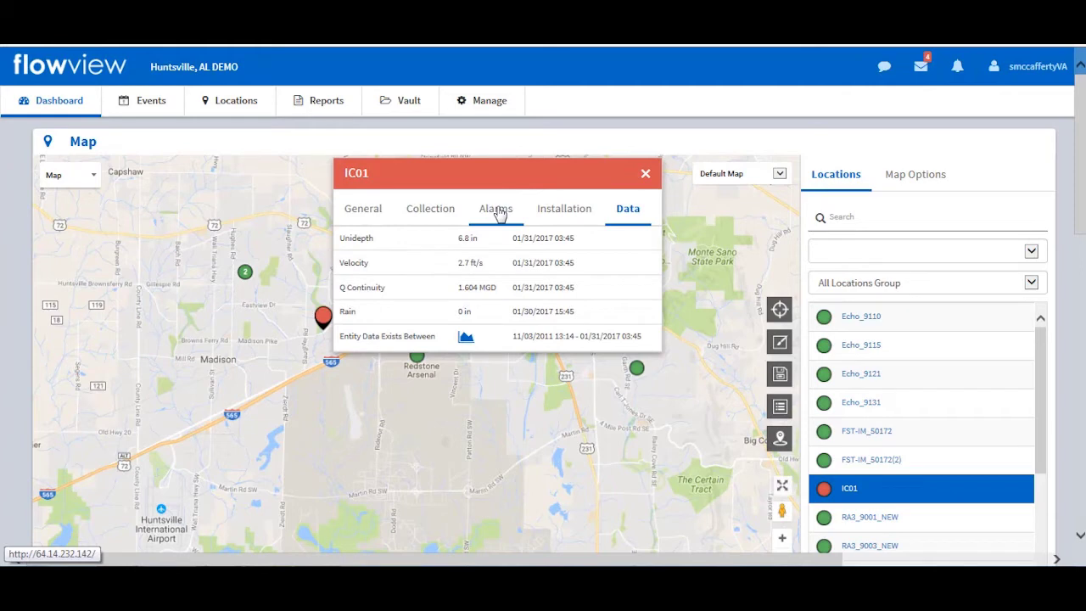
- Show the Alarms tab in IC01's popup, listing the Dry Overflow from 01/30/2017 19:30
{"action": "left_click", "coordinate": [500, 213]}
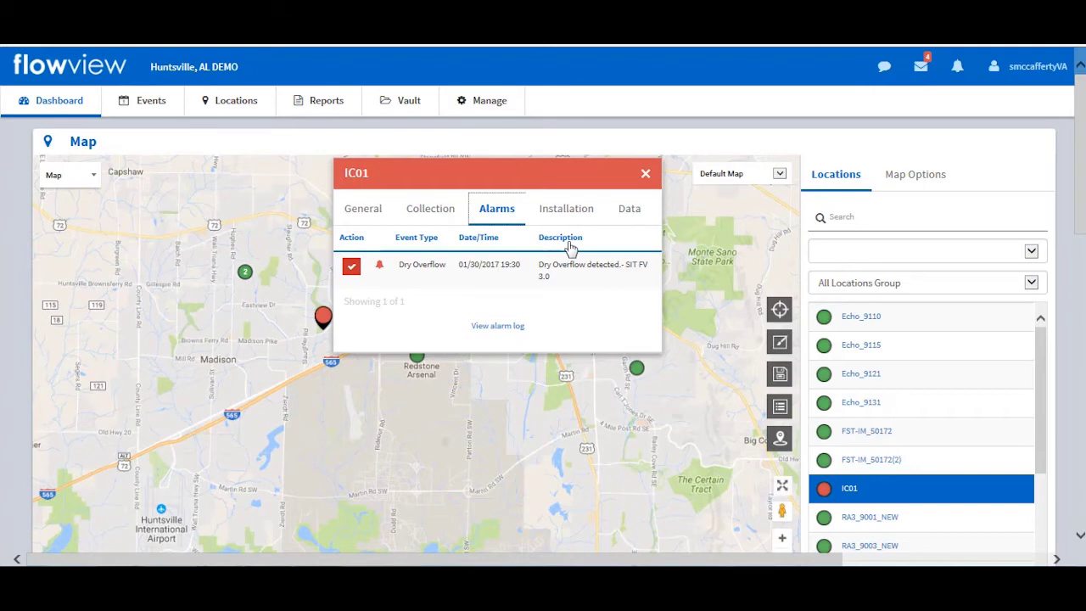
- Open the Events Logs - Alarms page listing the unacknowledged IC01 Dry Overflow alarm 125007
{"action": "left_click", "coordinate": [498, 331]}
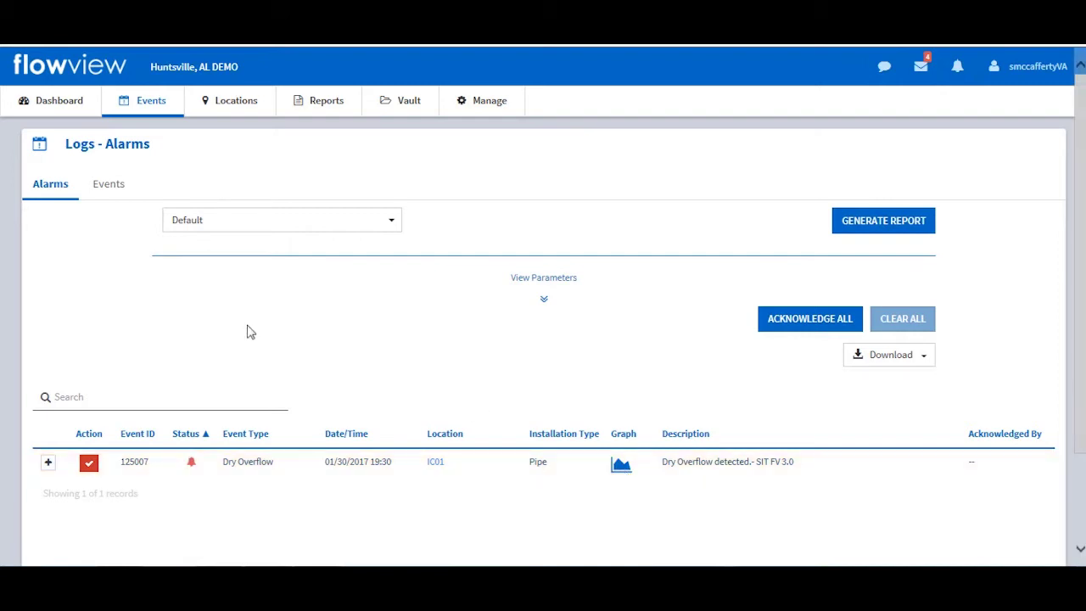
- Return to the Dashboard, check Battery Status for SB16 at 7.67 V, and acknowledge the Dry Overflow alarm
{"action": "left_click", "coordinate": [62, 108]}
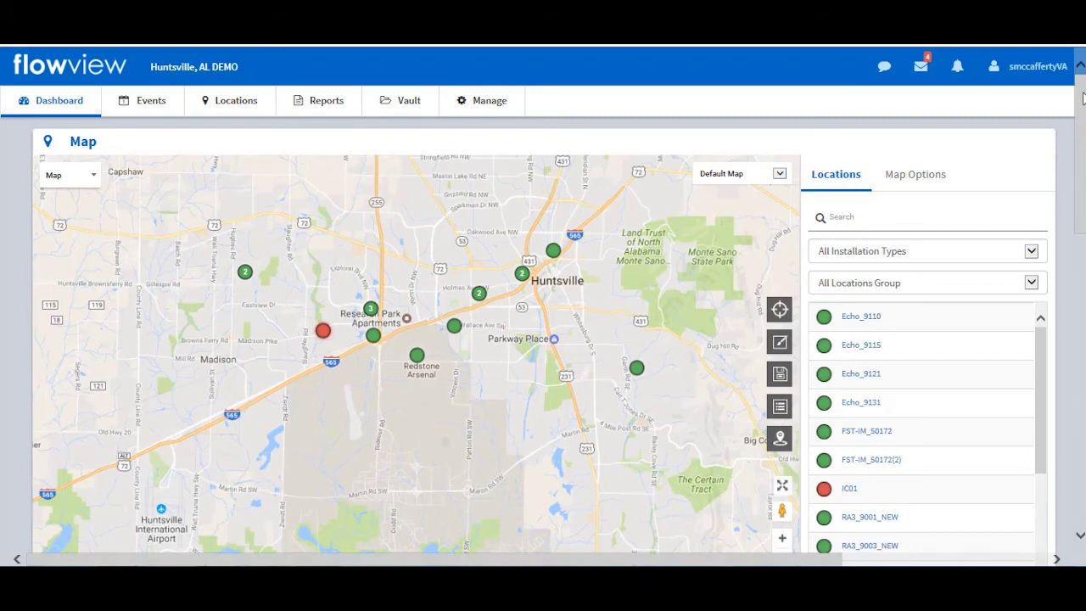
{"action": "left_click_drag", "start_coordinate": [1083, 106], "coordinate": [1083, 259]}
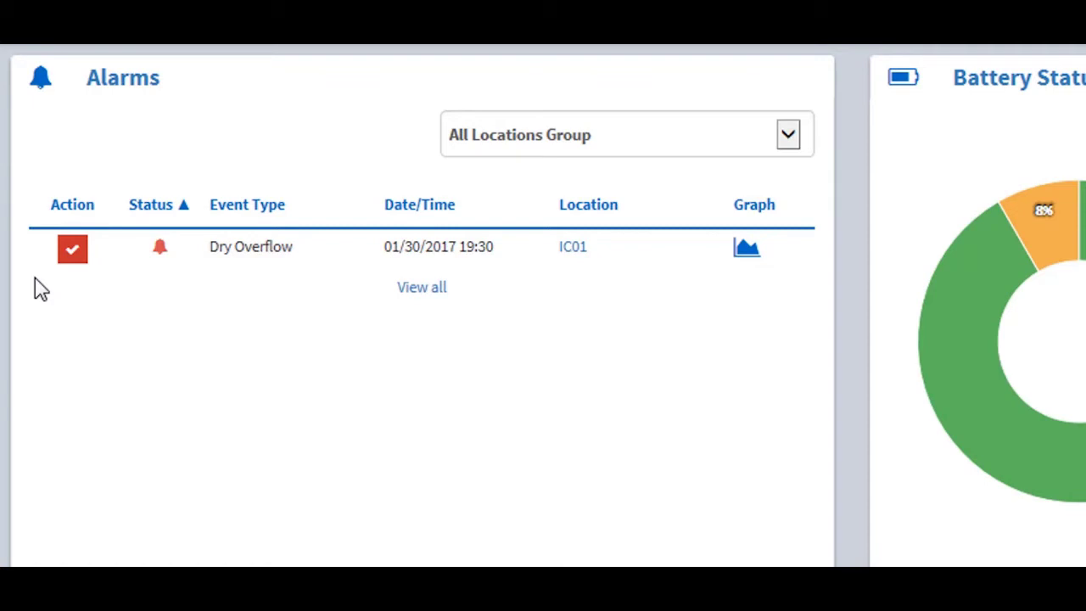
{"action": "left_click", "coordinate": [73, 250]}
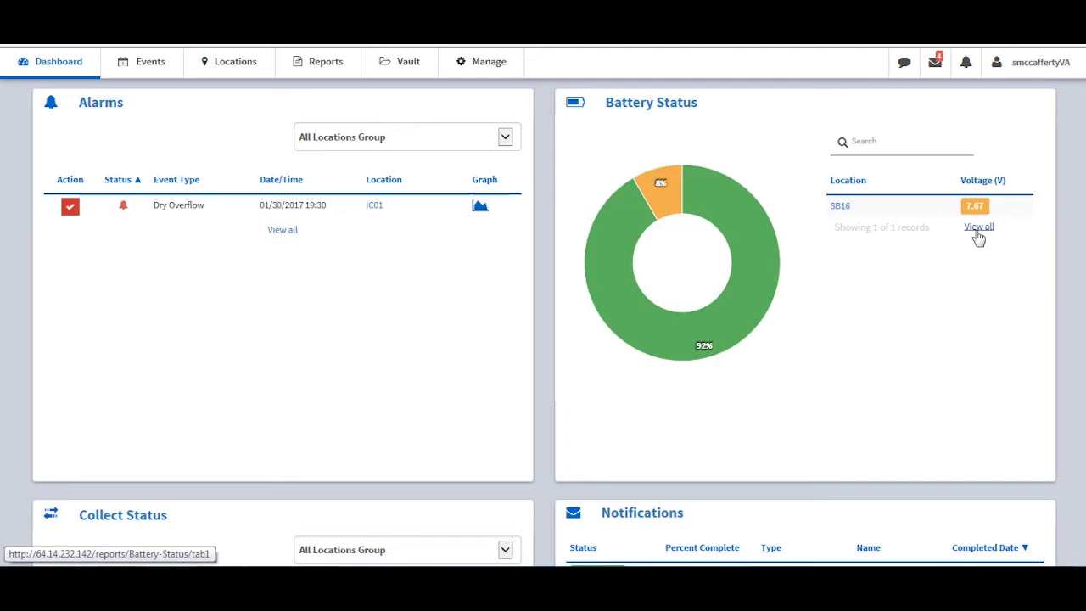
- Scroll down the Dashboard to the Collect Status chart and Notifications list
{"action": "scroll", "coordinate": [1078, 213], "scroll_direction": "down", "scroll_amount": 3}
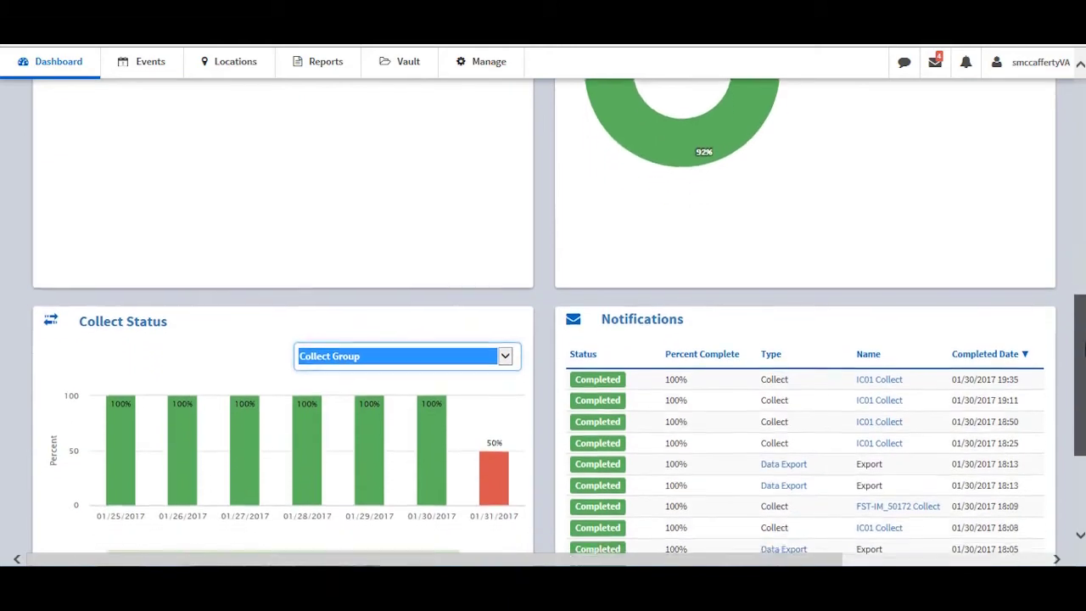
{"action": "scroll", "coordinate": [558, 323], "scroll_direction": "down", "scroll_amount": 3}
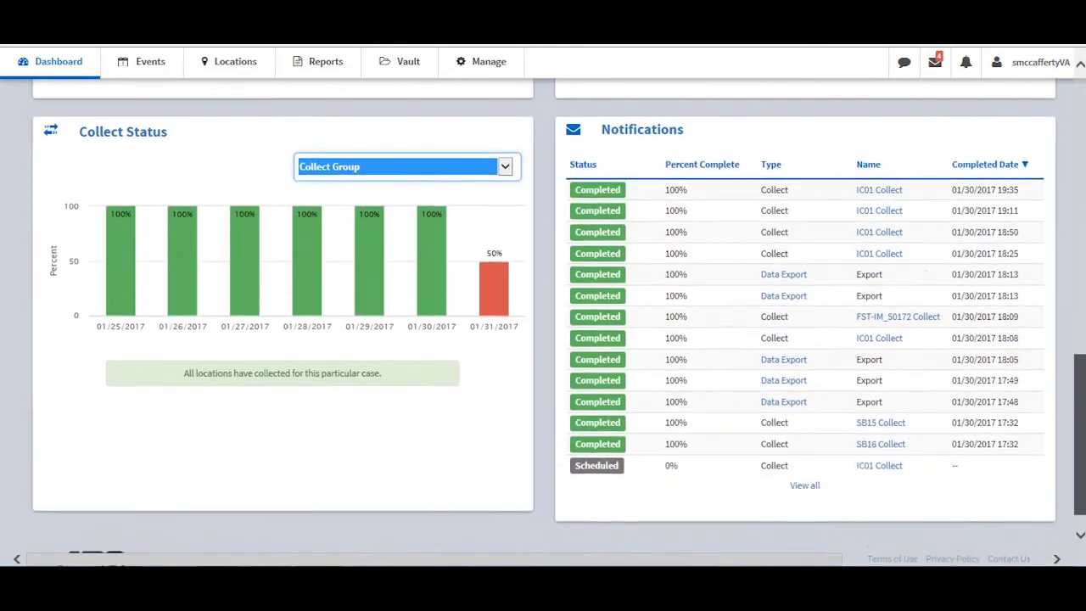
{"action": "scroll", "coordinate": [558, 323], "scroll_direction": "down", "scroll_amount": 1}
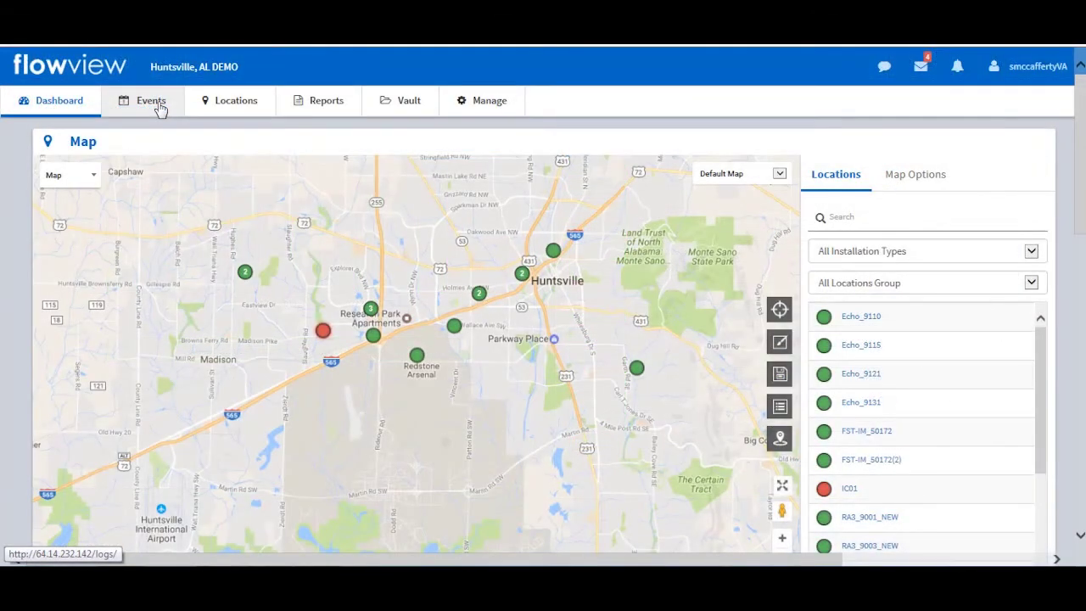
- View the Logs - Alarms page, then open Locations > Location Details for All Locations Group
{"action": "left_click", "coordinate": [159, 109]}
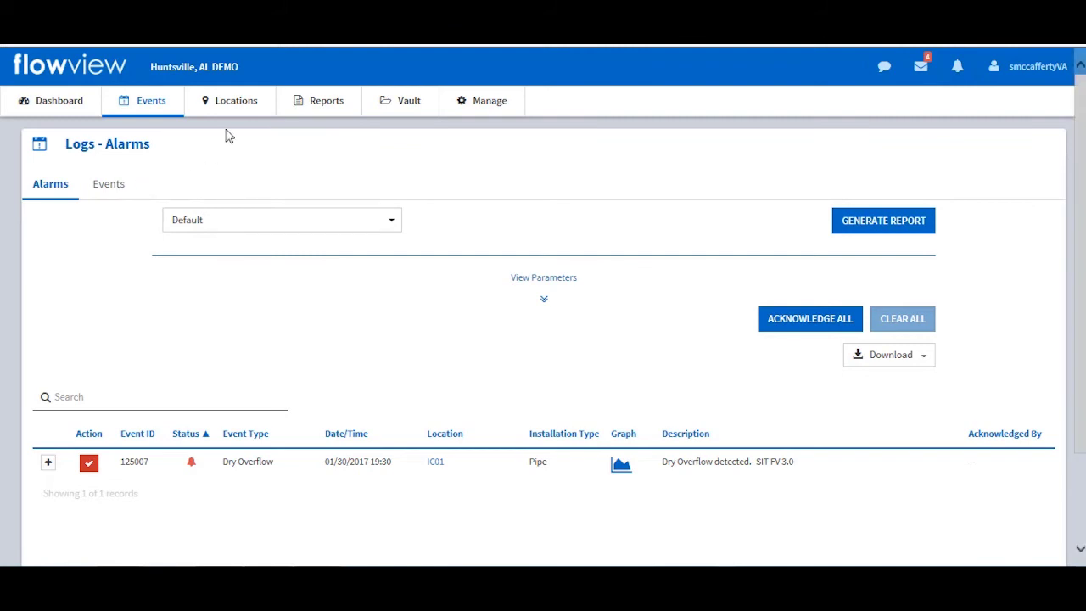
{"action": "mouse_move", "coordinate": [234, 119]}
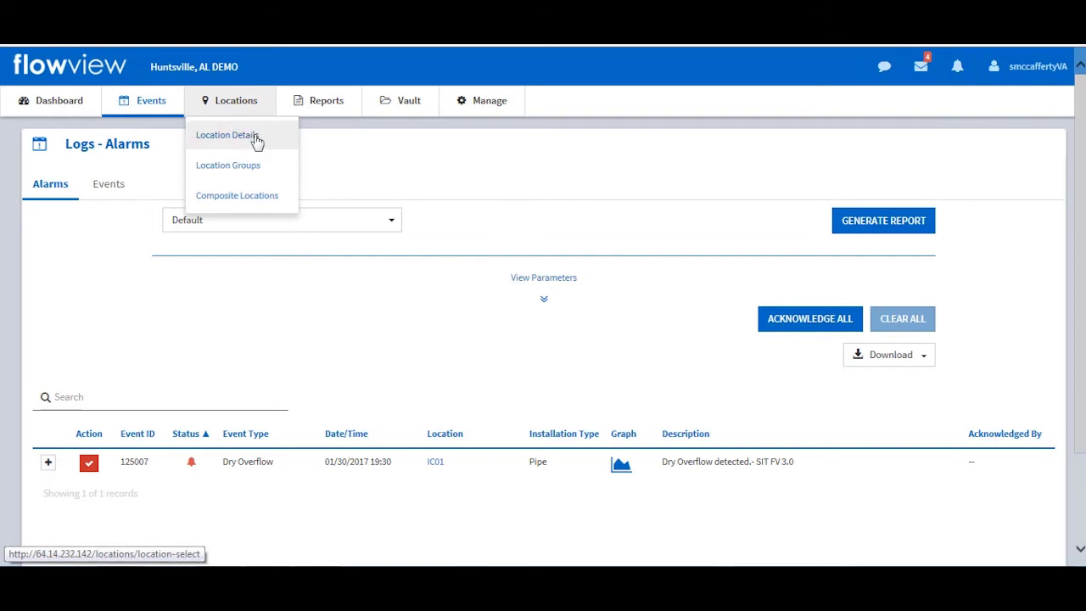
{"action": "left_click", "coordinate": [257, 141]}
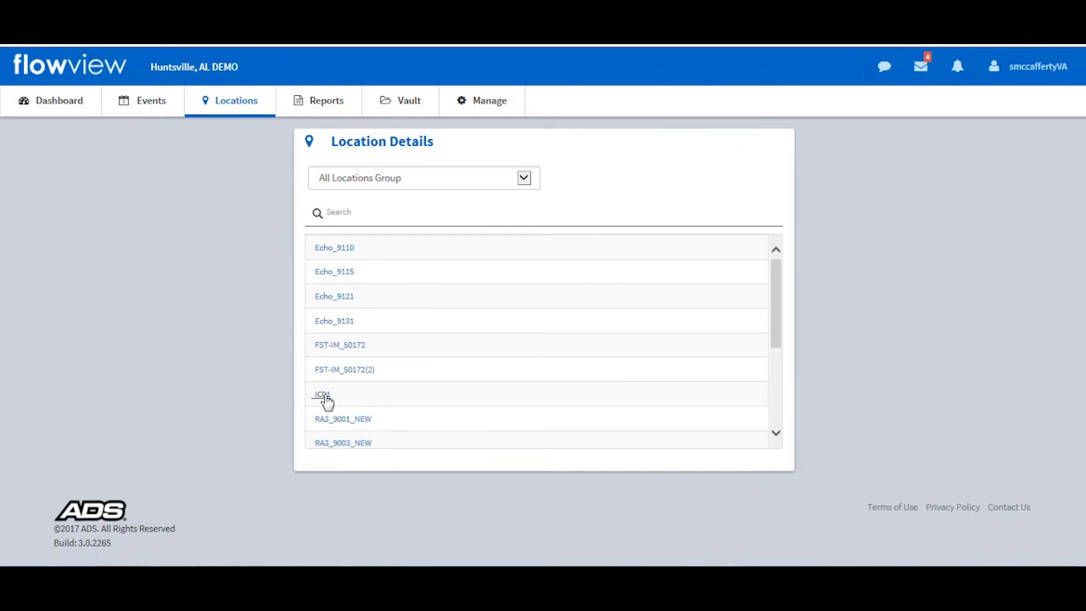
- Open IC01's location page, scroll through its hydrograph and site details, then go to Reports
{"action": "left_click", "coordinate": [324, 396]}
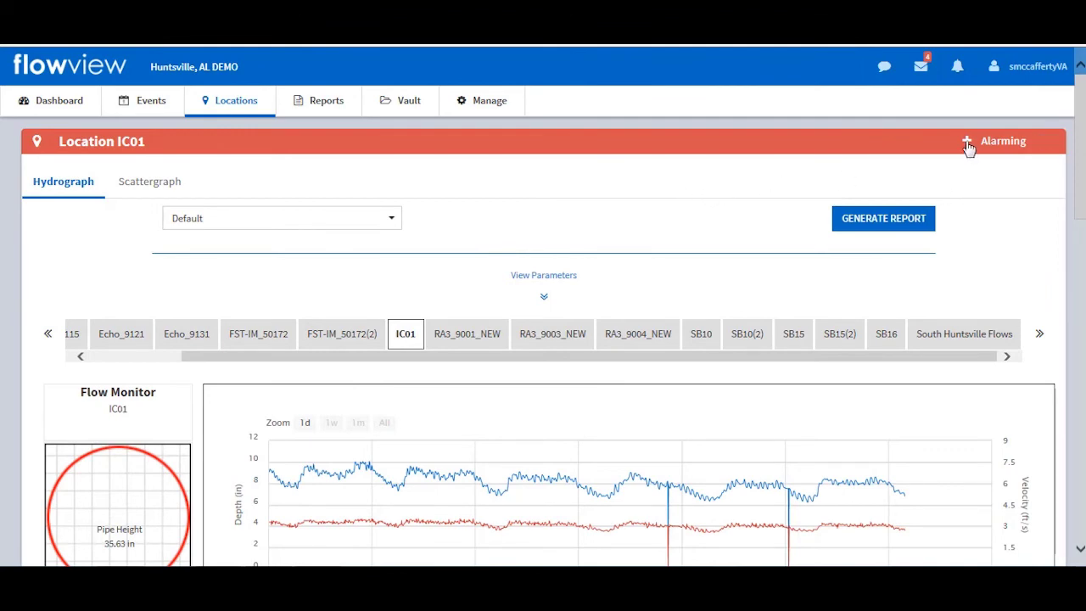
{"action": "left_click_drag", "start_coordinate": [1080, 148], "coordinate": [1080, 401]}
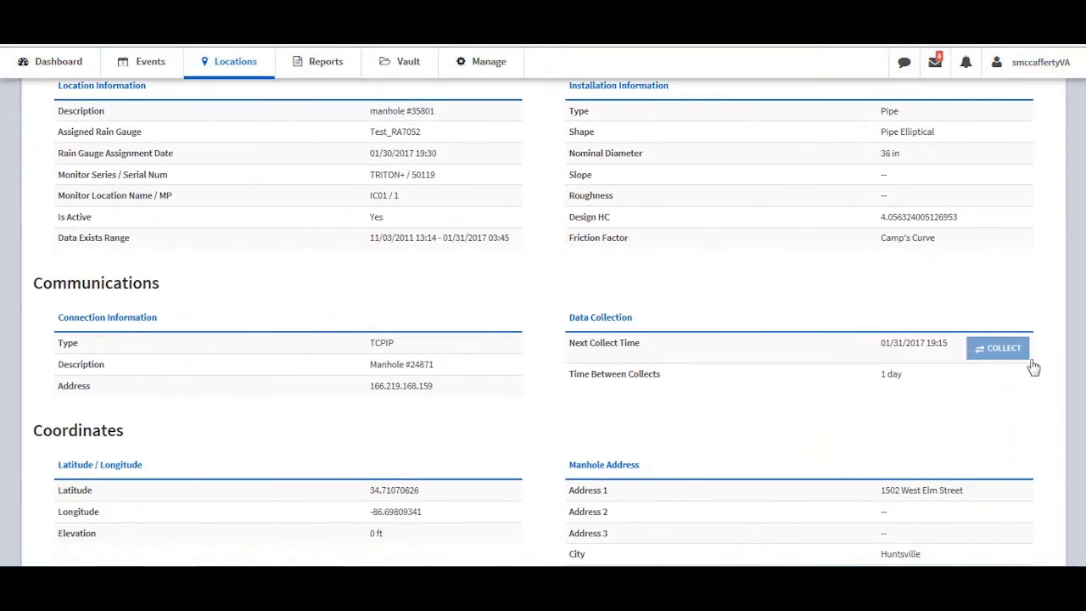
{"action": "scroll", "coordinate": [1034, 367], "scroll_direction": "up", "scroll_amount": 10}
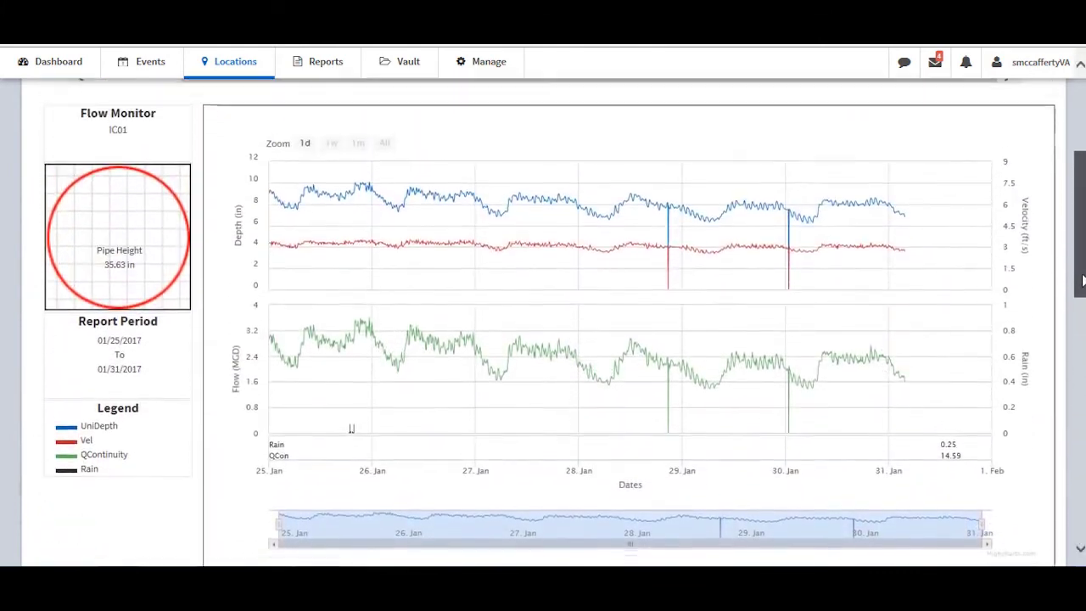
{"action": "left_click_drag", "start_coordinate": [1082, 259], "coordinate": [1082, 270]}
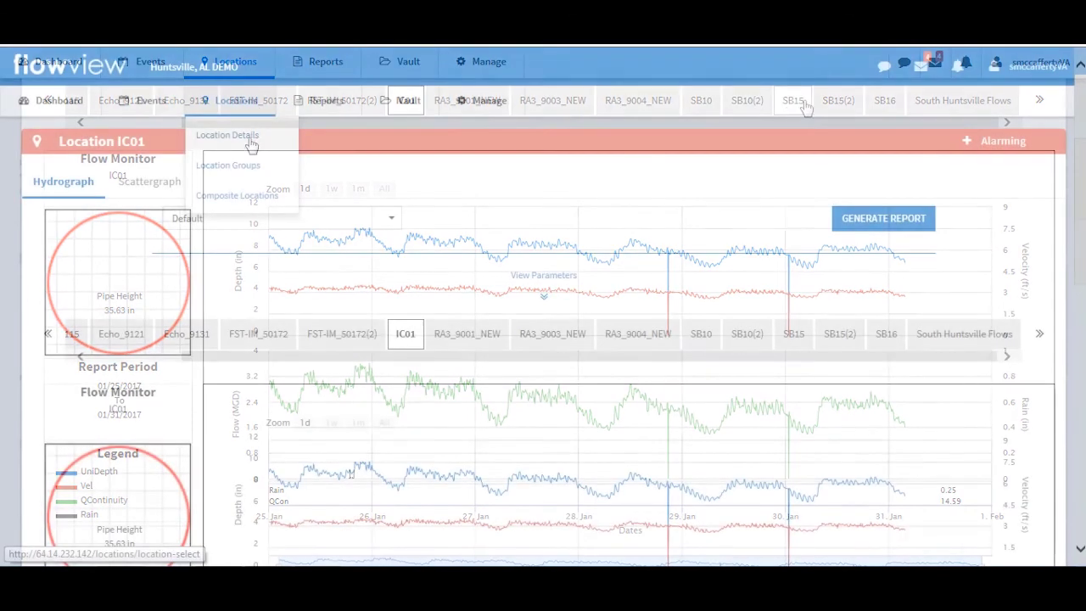
{"action": "left_click", "coordinate": [243, 174]}
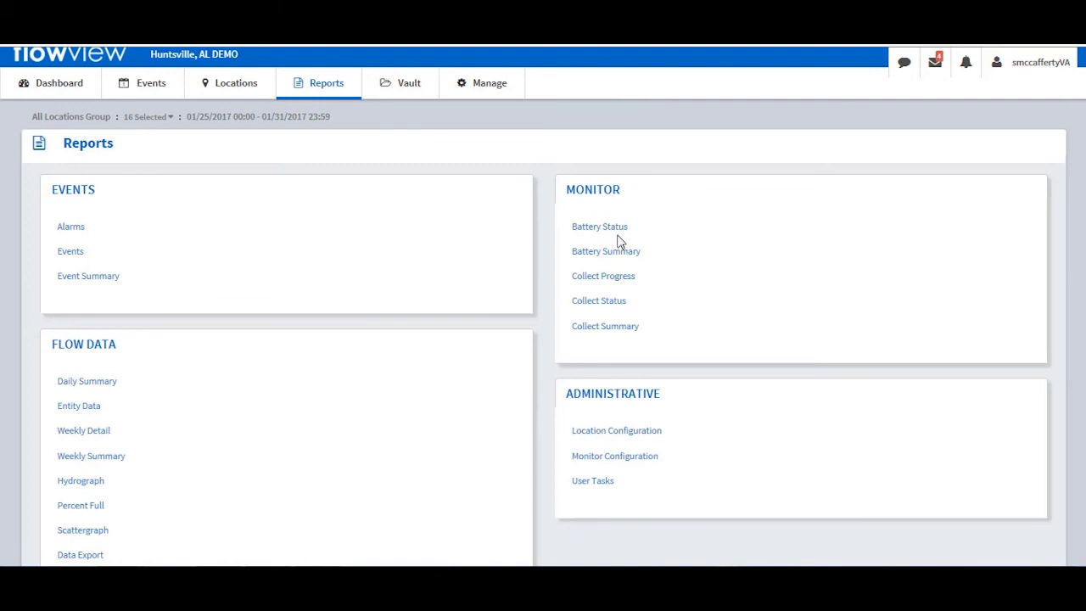
- Open the Vault Files page with the QCTest2 Documents and per-location document folders
{"action": "scroll", "coordinate": [339, 424], "scroll_direction": "down", "scroll_amount": 1}
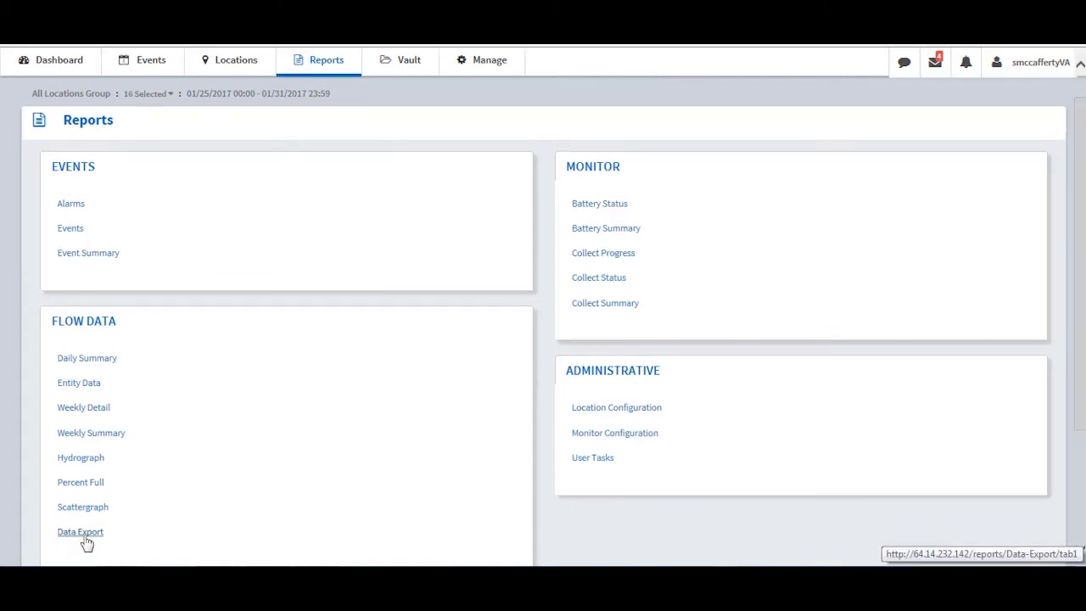
{"action": "left_click", "coordinate": [403, 68]}
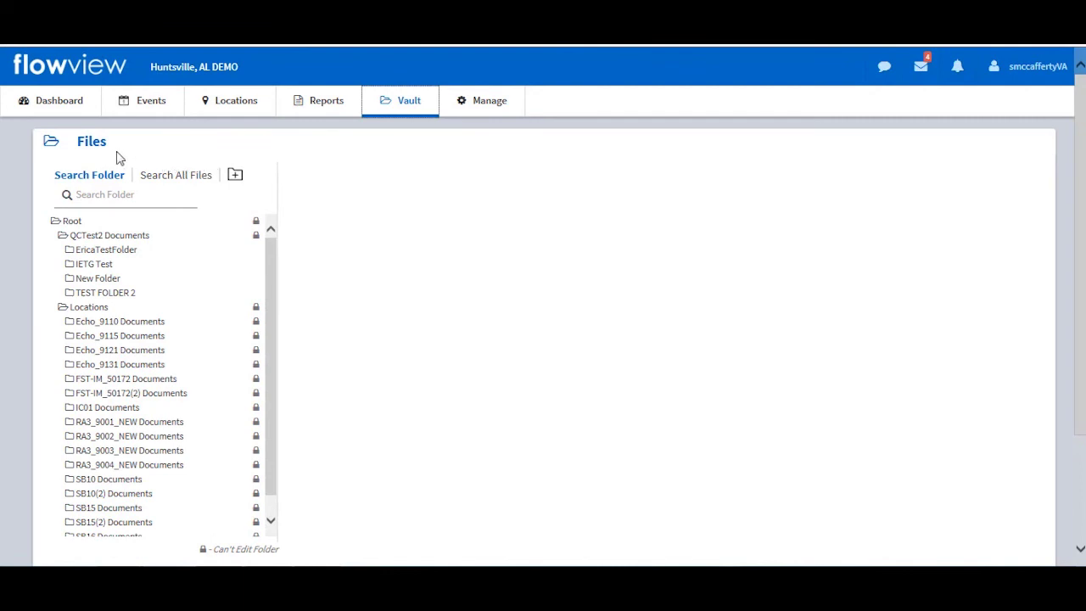
- Filter the vault folders by 'ic01' to show IC01 Documents, then go to the Manage page
{"action": "left_click", "coordinate": [119, 195]}
{"action": "type", "text": "ic01"}
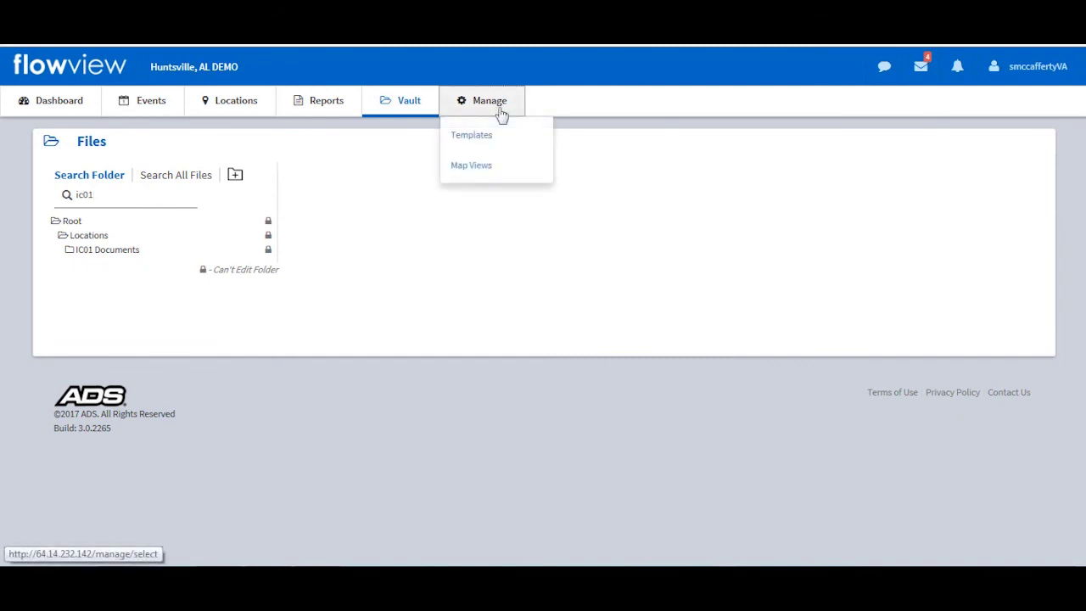
{"action": "left_click", "coordinate": [502, 112]}
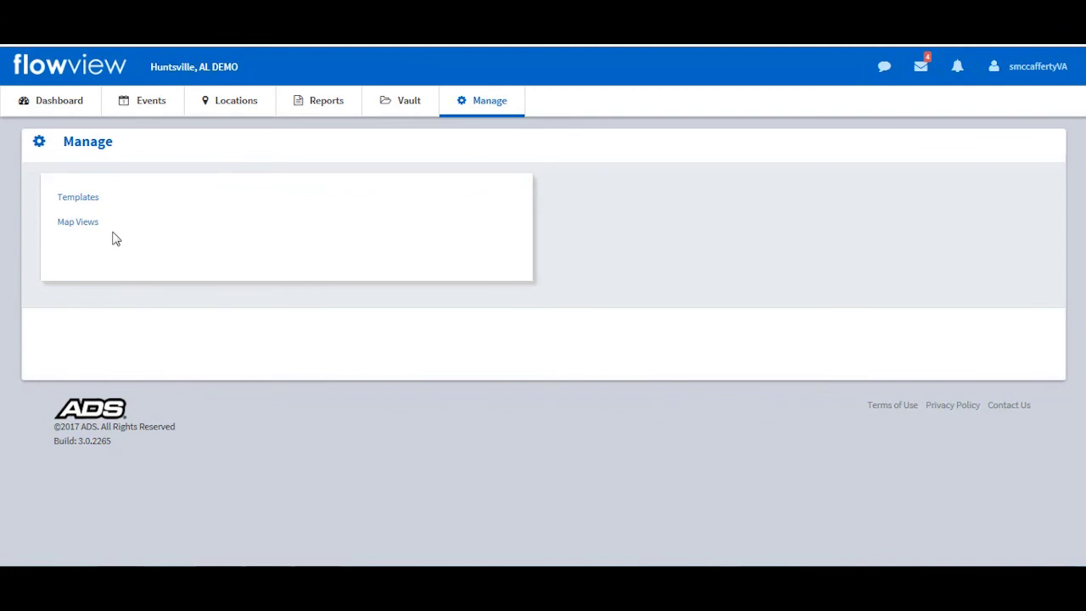
- Switch back to the Dashboard map showing the Huntsville locations and IC01's red marker
{"action": "left_click", "coordinate": [59, 105]}
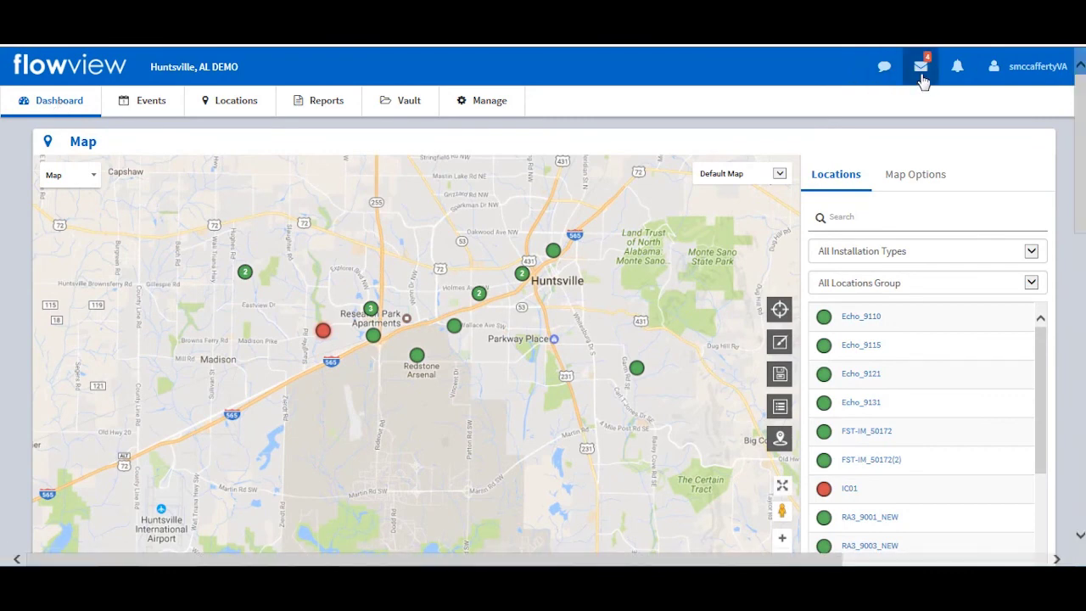
- Check the account menu options, then go to the Contact Us page with ADS support details
{"action": "left_click", "coordinate": [998, 81]}
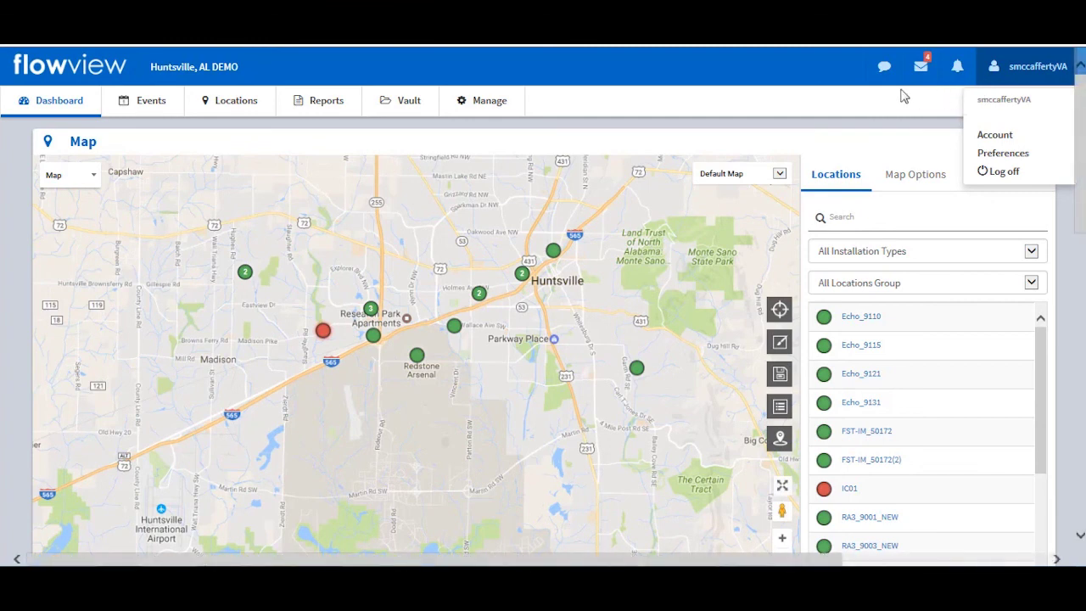
{"action": "left_click", "coordinate": [884, 75]}
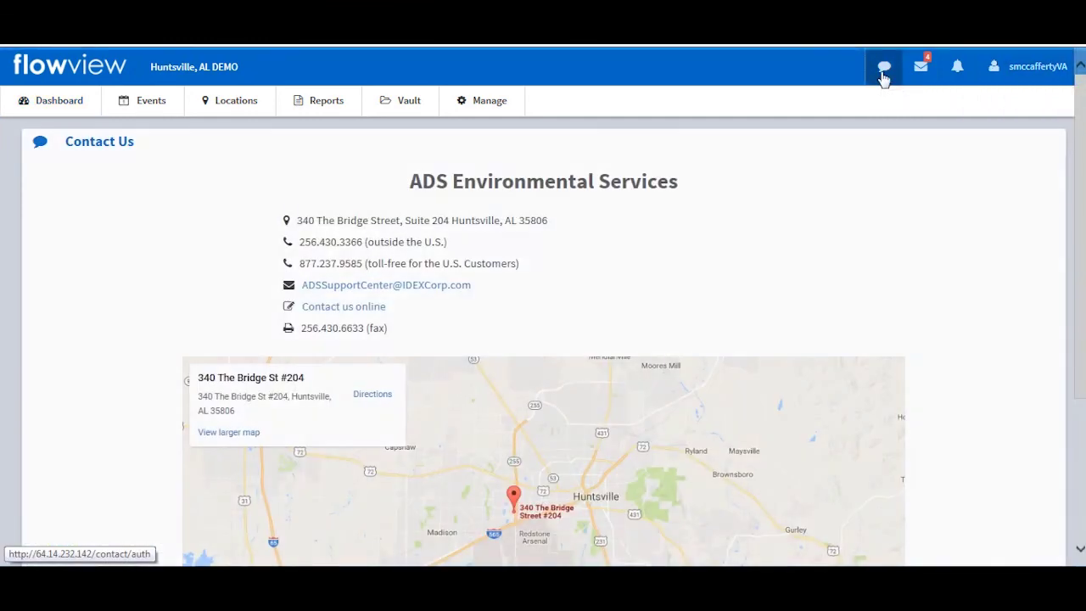